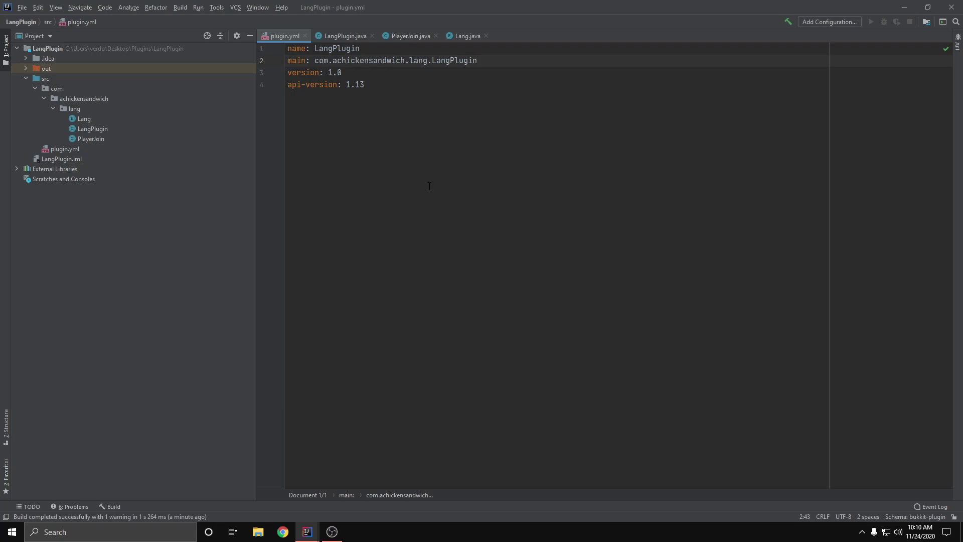
{"action": "key", "text": "alt+Right"}
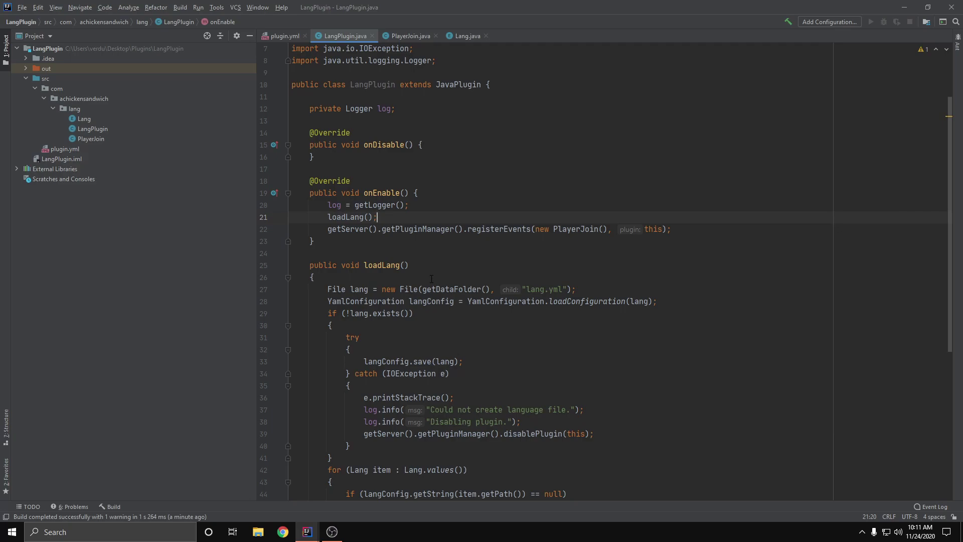
{"action": "scroll", "coordinate": [431, 279], "scroll_direction": "down", "scroll_amount": 1}
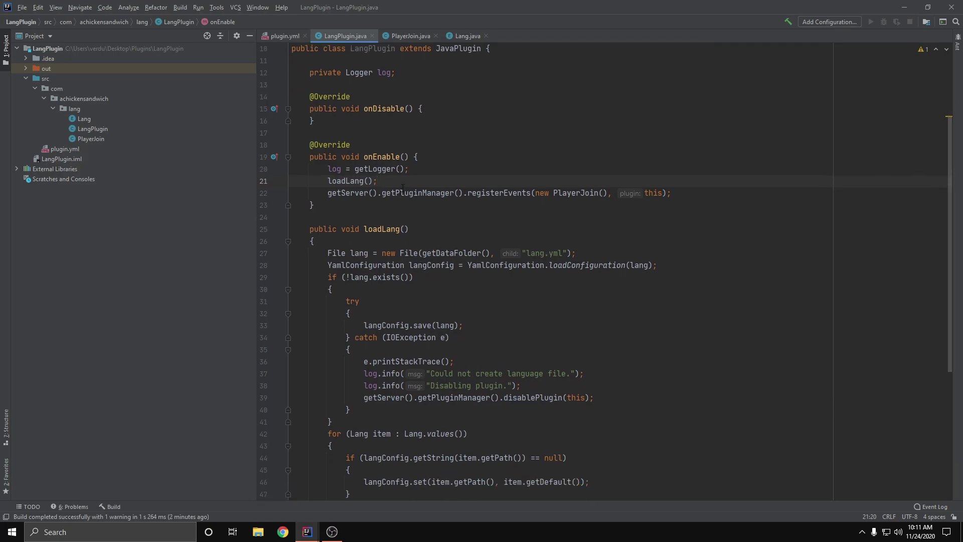
{"action": "left_click", "coordinate": [356, 246]}
{"action": "scroll", "coordinate": [376, 253], "scroll_direction": "down", "scroll_amount": 3}
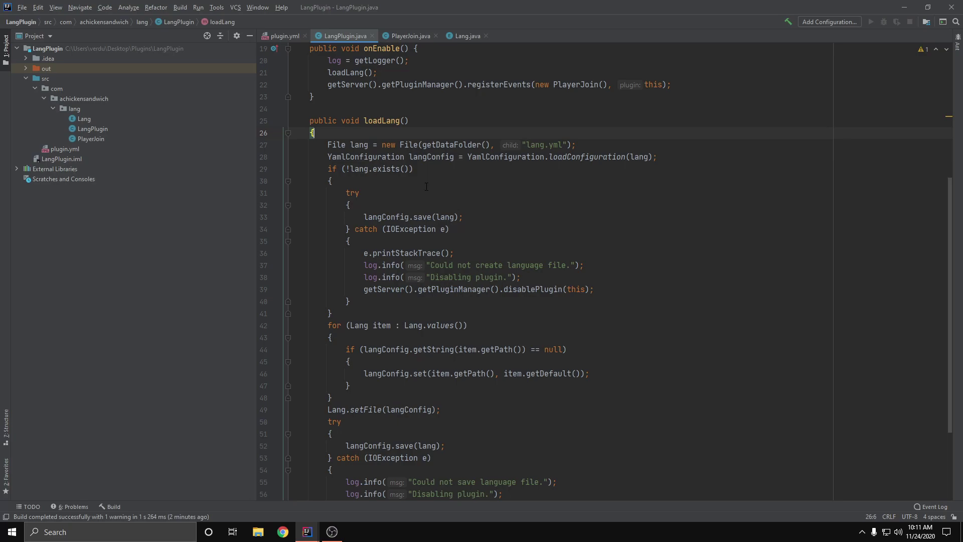
{"action": "scroll", "coordinate": [426, 186], "scroll_direction": "down", "scroll_amount": 1}
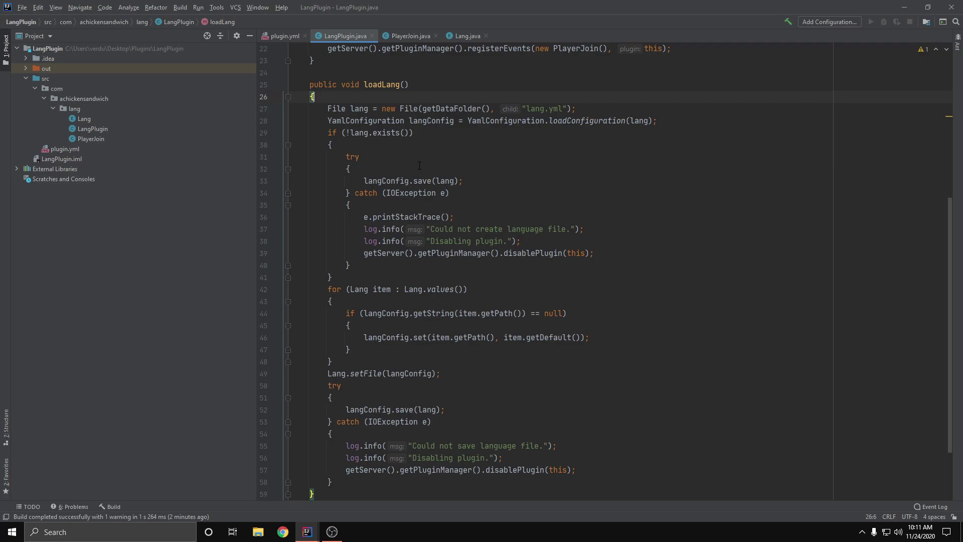
{"action": "key", "text": "ctrl+Tab"}
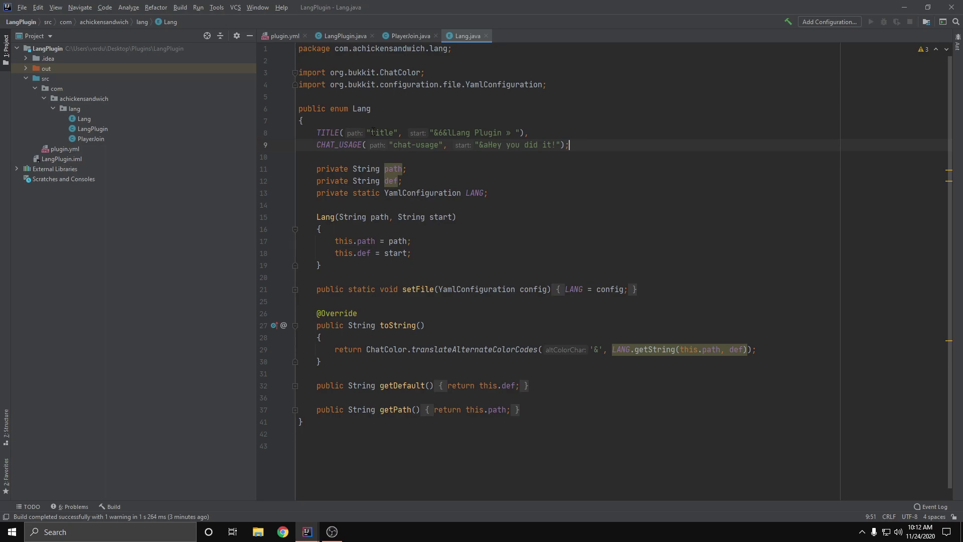
- Walk through Lang.java's constructor, TITLE and CHAT_USAGE entries, and toString, then show PlayerJoin.java
{"action": "left_click_drag", "start_coordinate": [396, 272], "coordinate": [257, 213]}
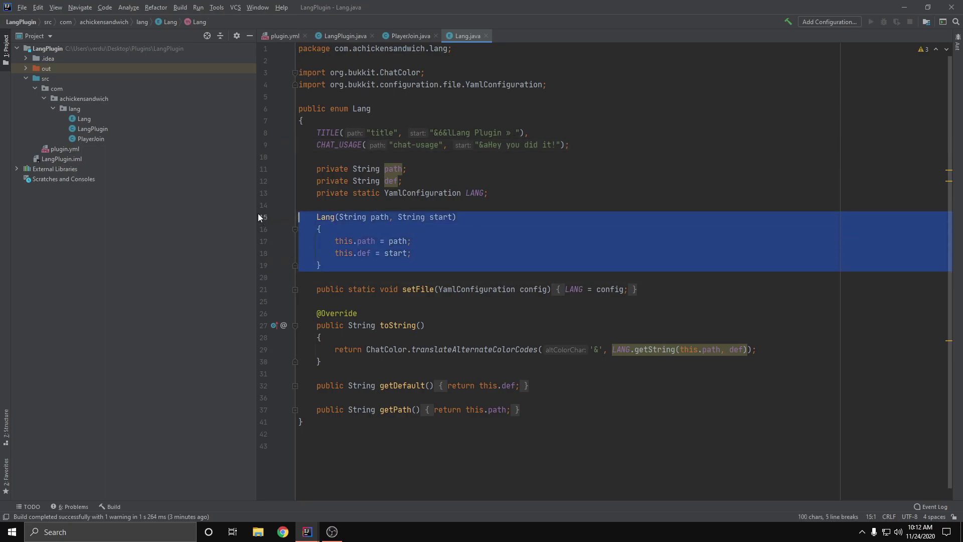
{"action": "left_click", "coordinate": [360, 271]}
{"action": "left_click_drag", "start_coordinate": [559, 130], "coordinate": [505, 123]}
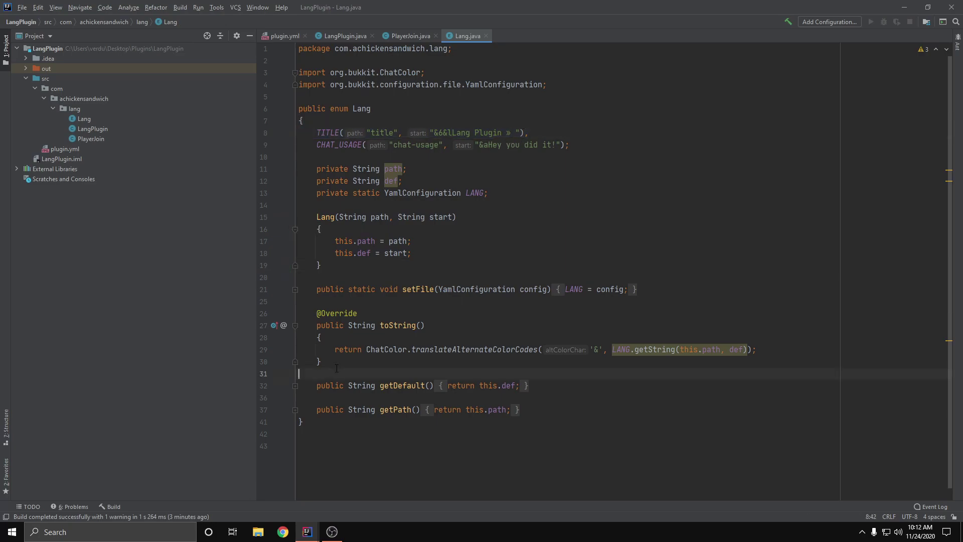
{"action": "left_click_drag", "start_coordinate": [263, 373], "coordinate": [267, 313]}
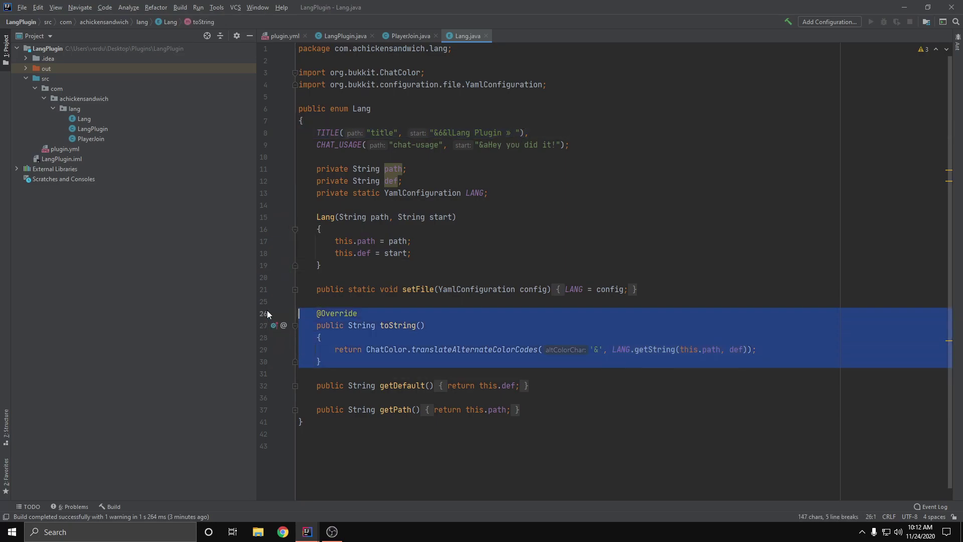
{"action": "left_click", "coordinate": [386, 362]}
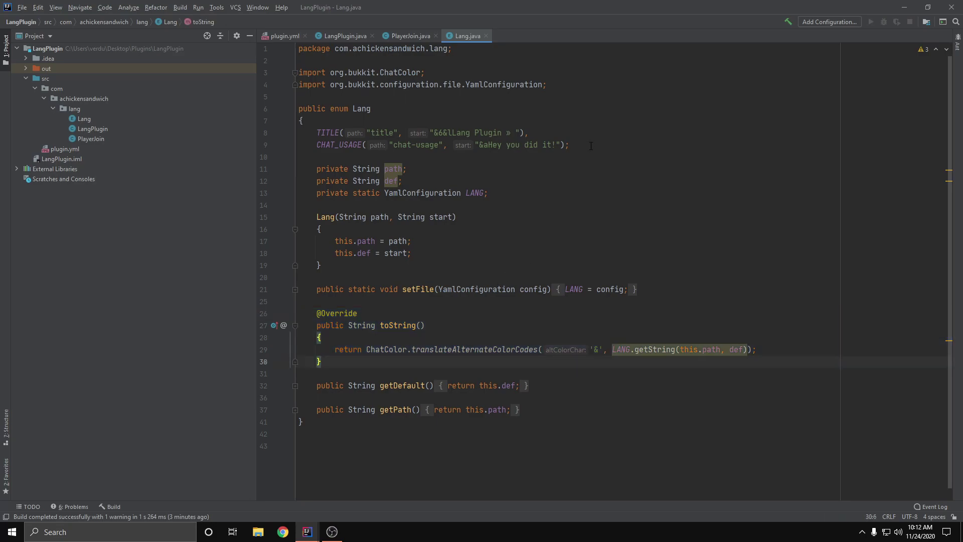
{"action": "key", "text": "ctrl+Tab"}
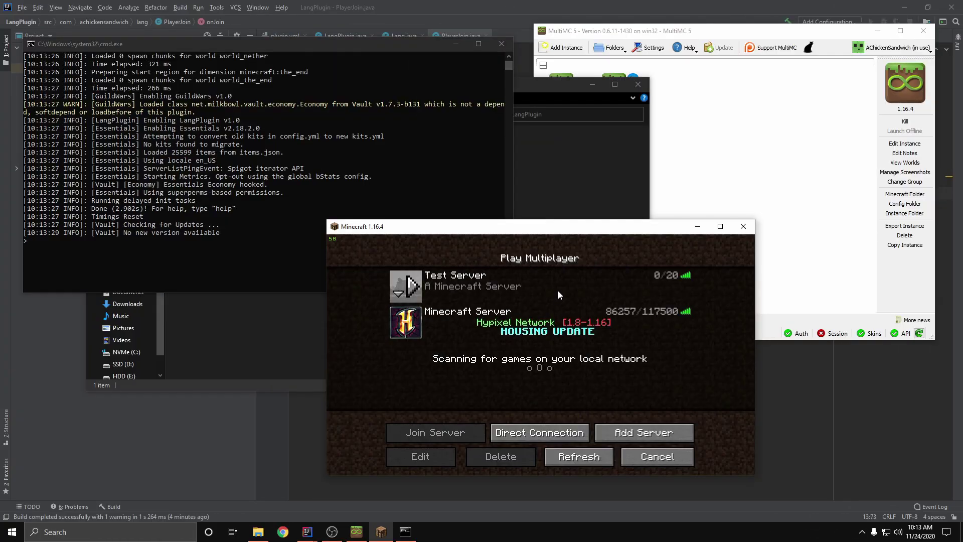
- Join the Test Server and check chat for the Lang Plugin welcome message
{"action": "left_click", "coordinate": [470, 427]}
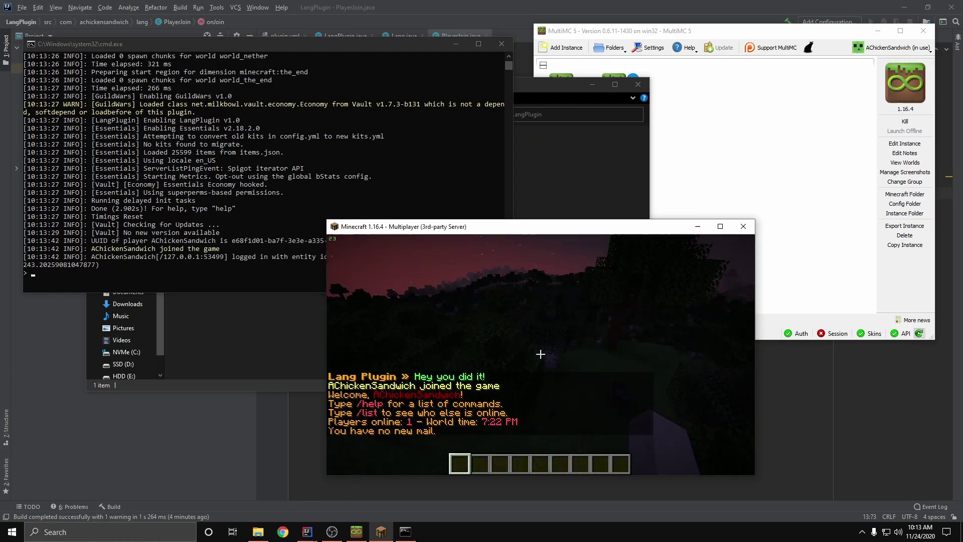
{"action": "key", "text": "t"}
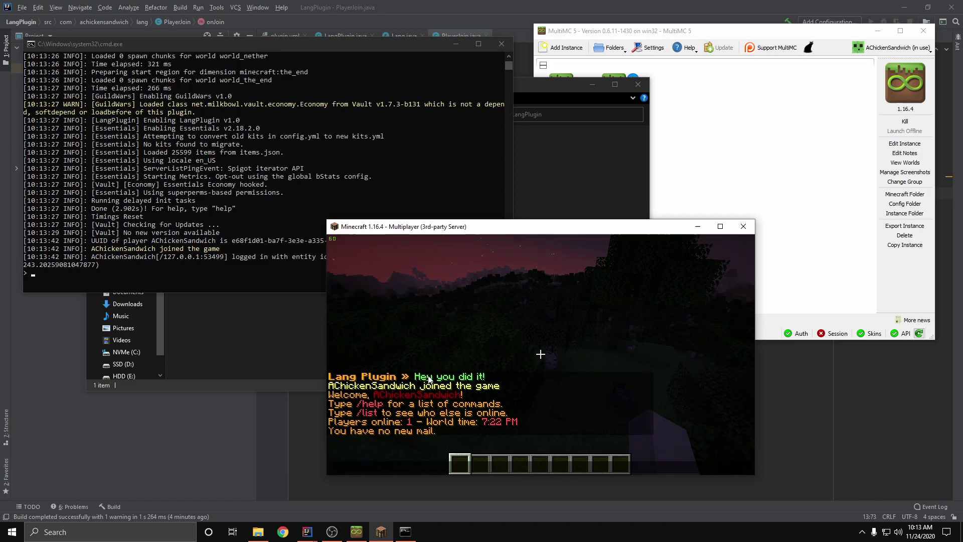
{"action": "key", "text": "Escape"}
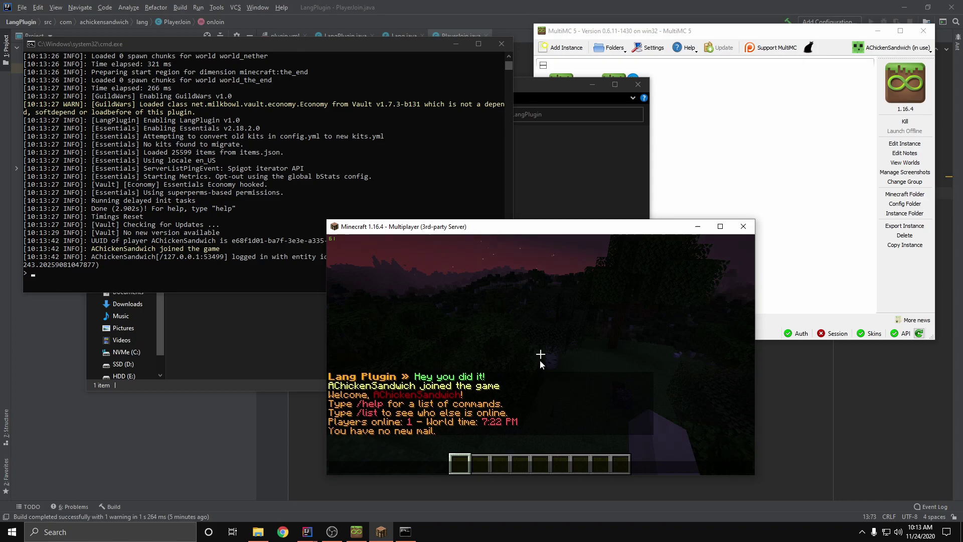
- Open lang.yml from the LangPlugin folder and highlight its title and chat-usage entries
{"action": "left_click", "coordinate": [557, 164]}
{"action": "double_click", "coordinate": [243, 148]}
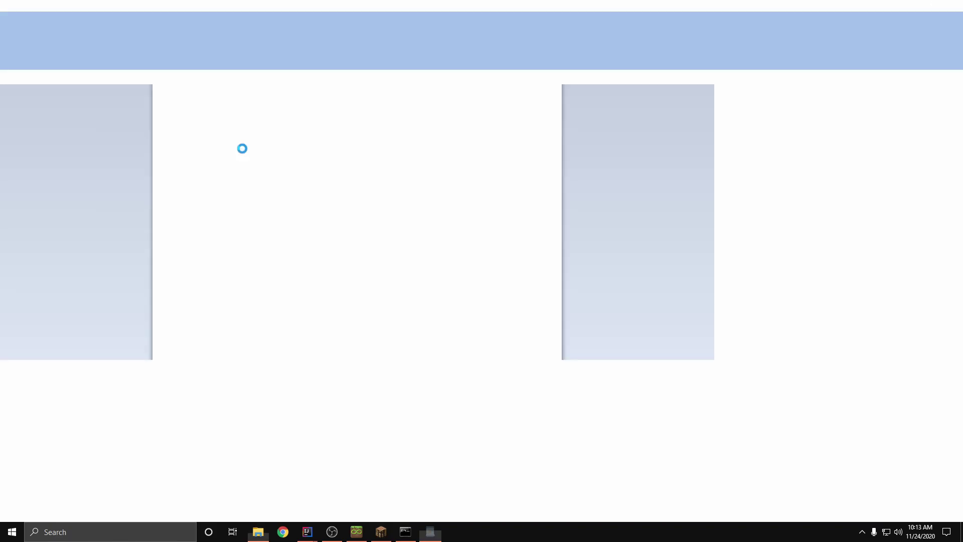
{"action": "left_click_drag", "start_coordinate": [464, 97], "coordinate": [339, 103]}
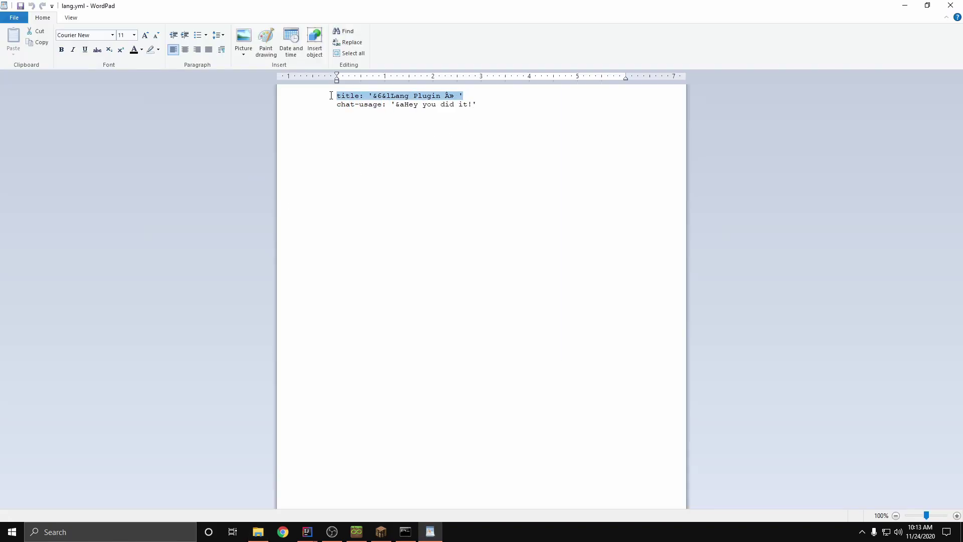
{"action": "left_click", "coordinate": [485, 103]}
{"action": "key", "text": "shift+Home"}
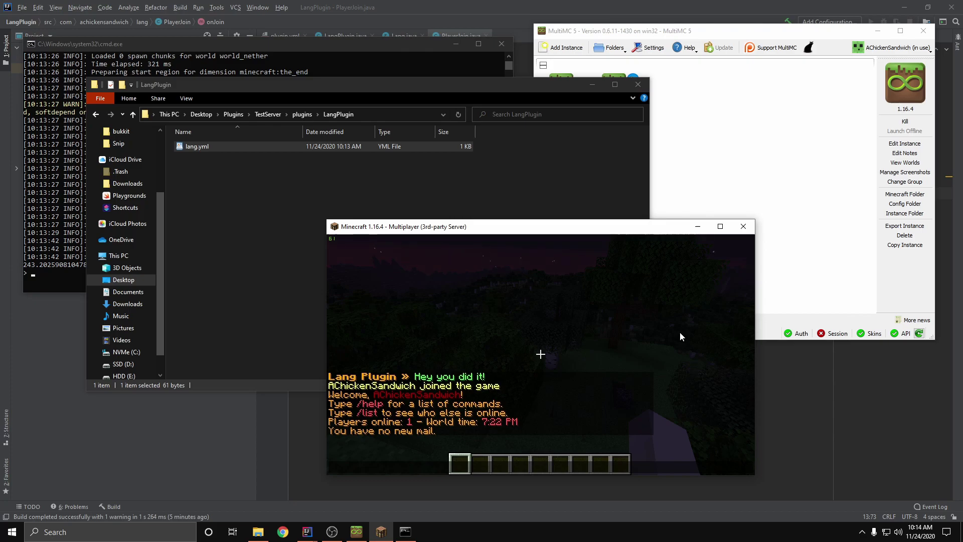
- Open the Minecraft game chat with T
{"action": "key", "text": "t"}
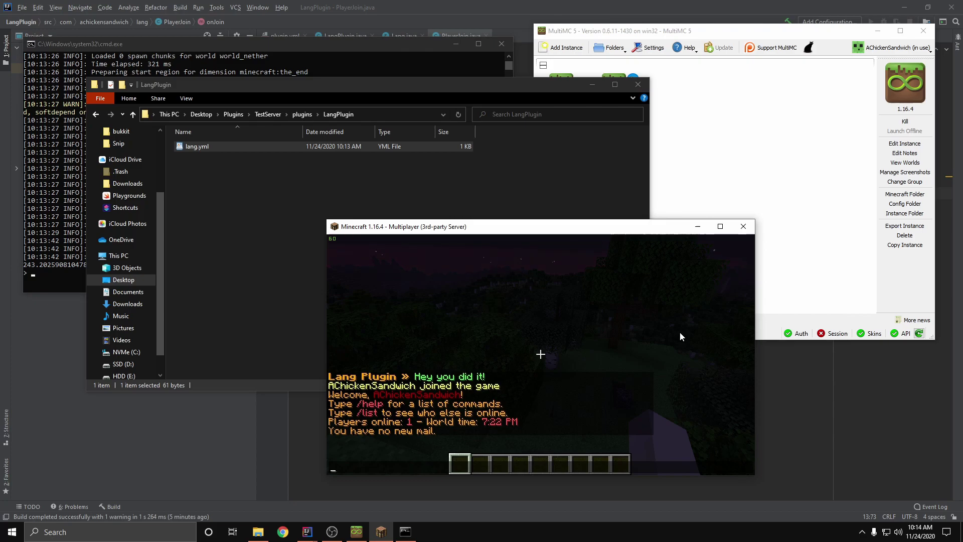